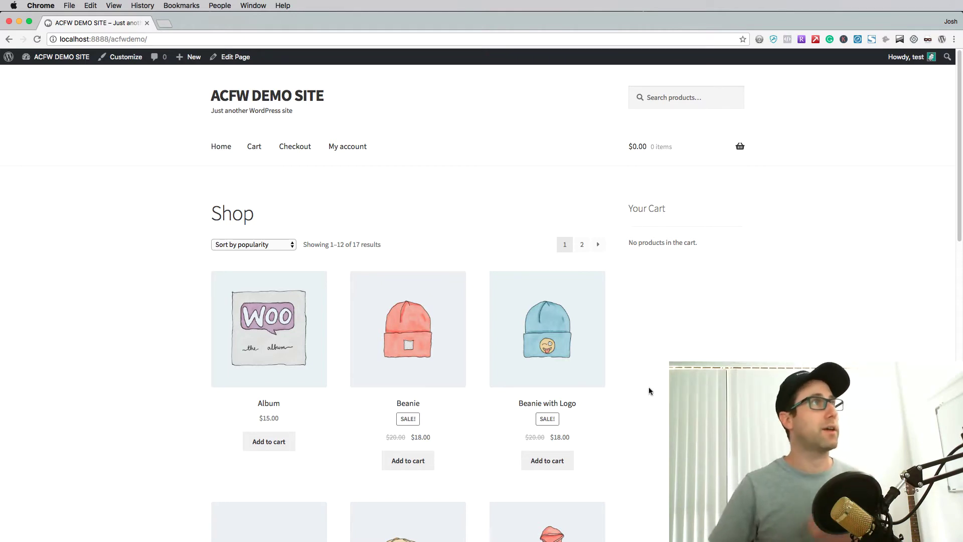
Go from the Dashboard to WooCommerce Coupons and start a blank new coupon.
{"action": "scroll", "coordinate": [642, 374], "scroll_direction": "down", "scroll_amount": 3}
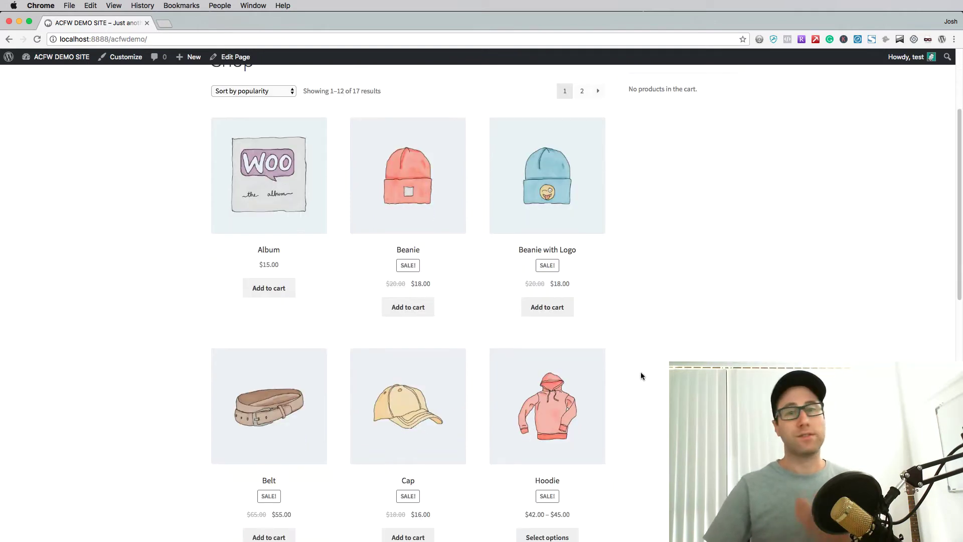
{"action": "scroll", "coordinate": [640, 376], "scroll_direction": "down", "scroll_amount": 1}
{"action": "scroll", "coordinate": [644, 374], "scroll_direction": "down", "scroll_amount": 3}
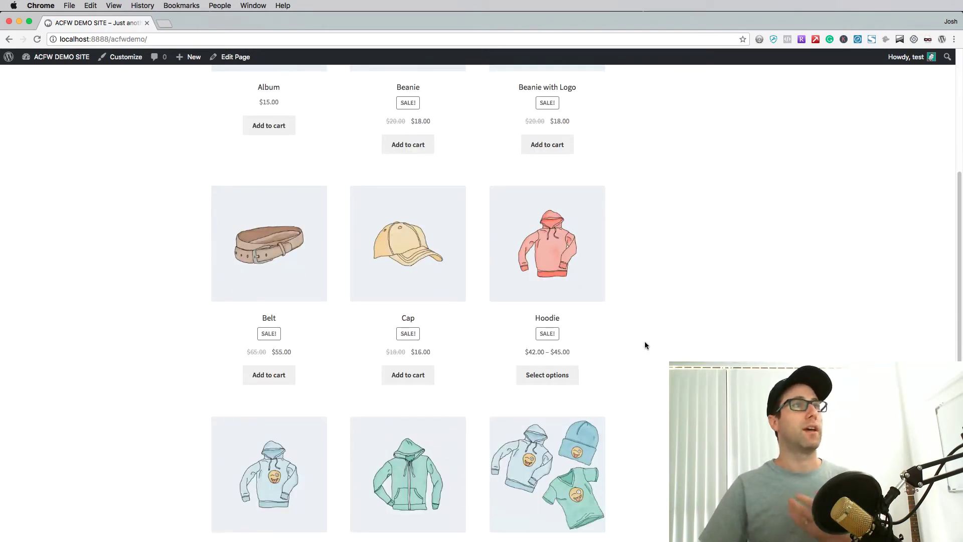
{"action": "scroll", "coordinate": [644, 341], "scroll_direction": "down", "scroll_amount": 5}
{"action": "scroll", "coordinate": [516, 292], "scroll_direction": "down", "scroll_amount": 5}
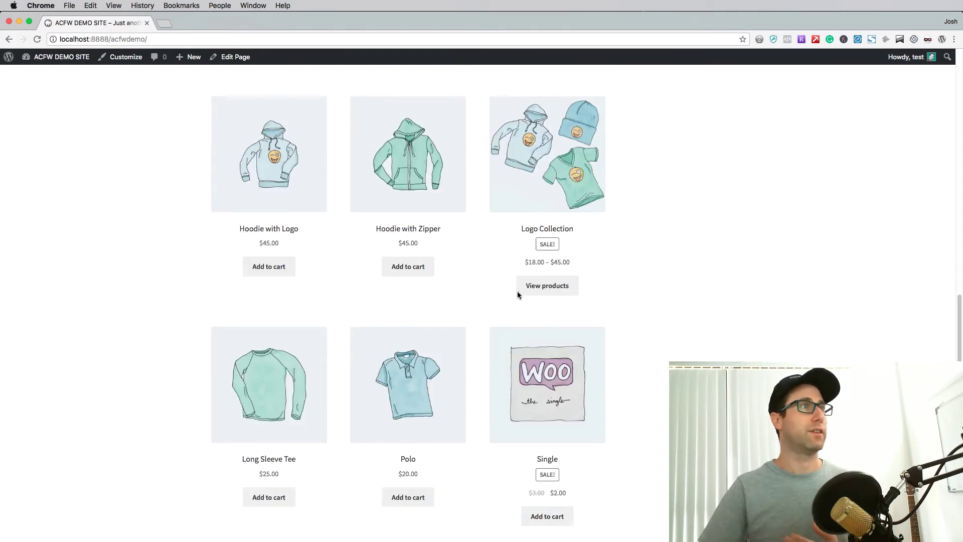
{"action": "scroll", "coordinate": [361, 376], "scroll_direction": "up", "scroll_amount": 16}
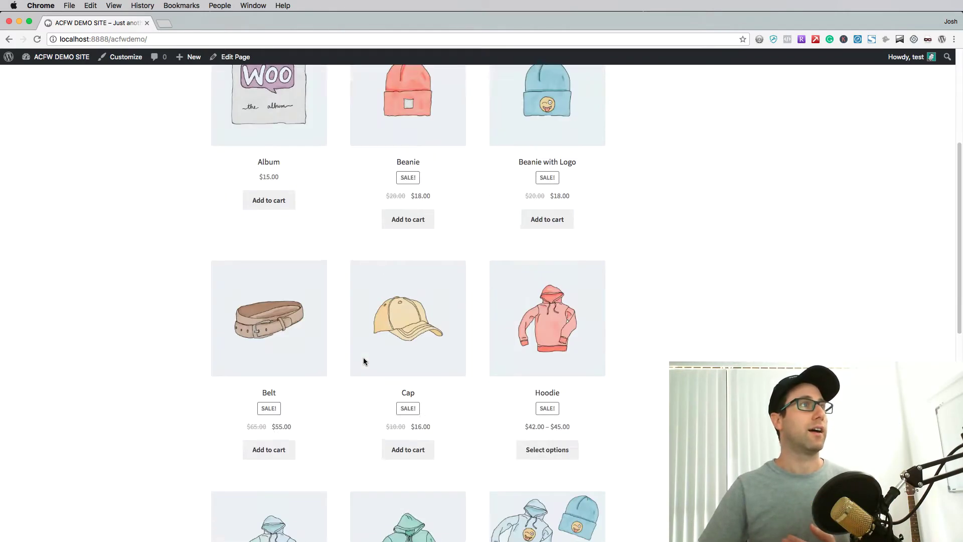
{"action": "left_click", "coordinate": [63, 59]}
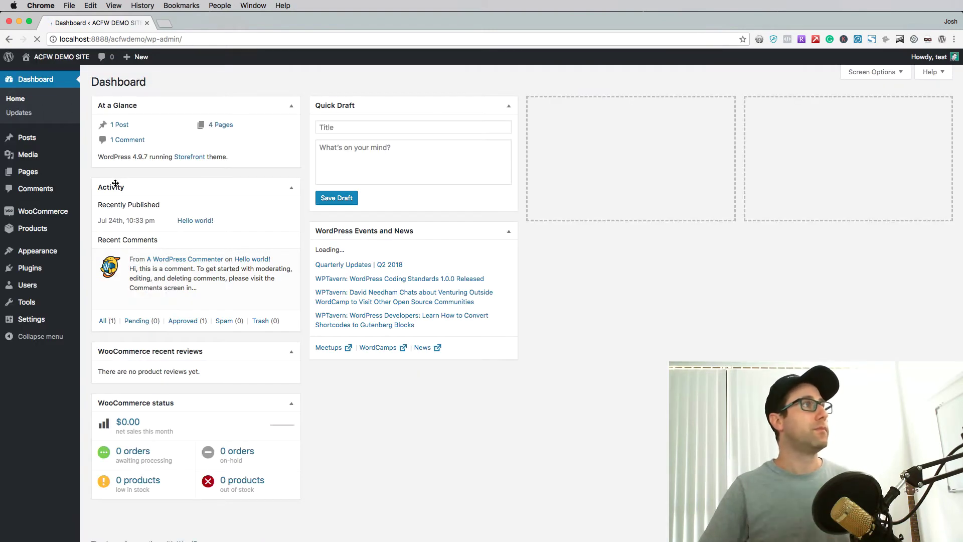
{"action": "mouse_move", "coordinate": [50, 213]}
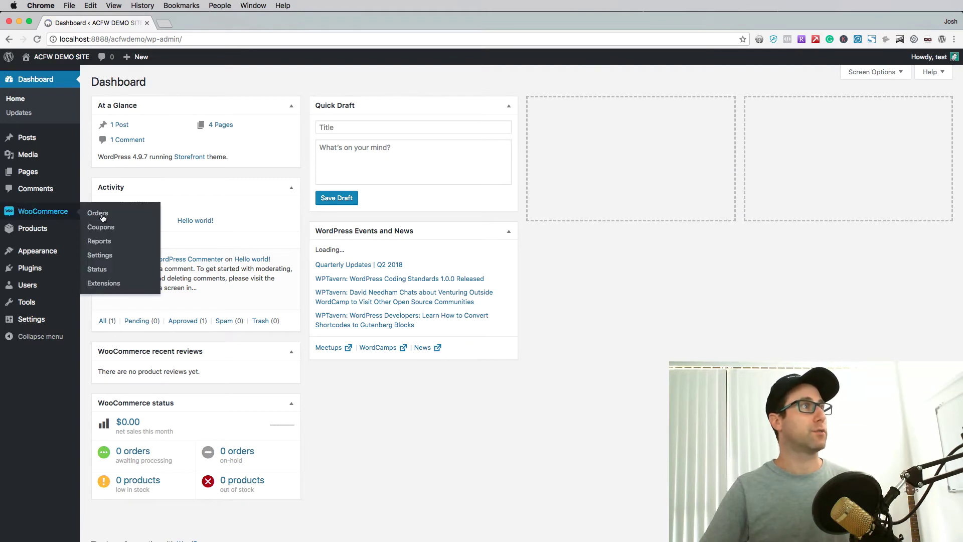
{"action": "left_click", "coordinate": [110, 234]}
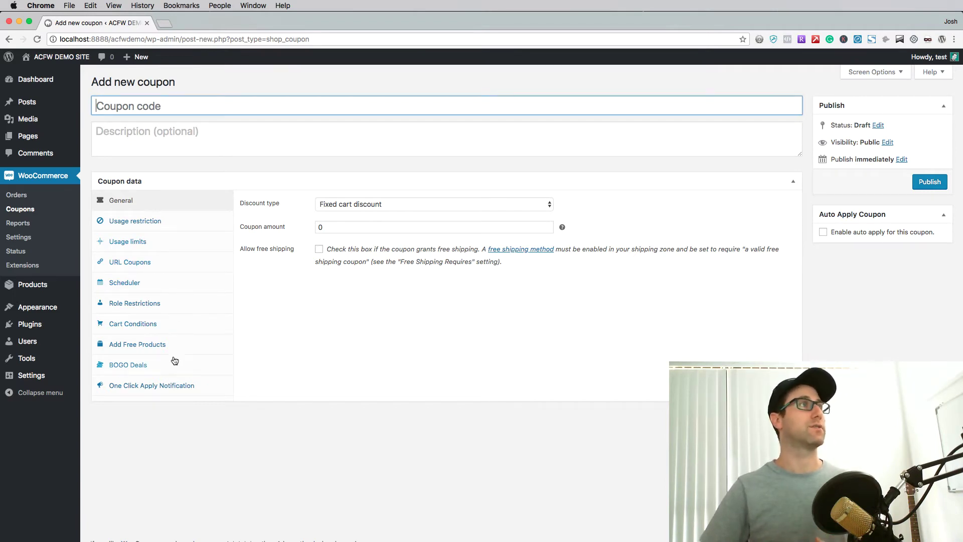
Enter FREEPRODUCT as the coupon code and show the Add Free Products settings.
{"action": "left_click", "coordinate": [143, 107]}
{"action": "left_click", "coordinate": [143, 107]}
{"action": "type", "text": "FREEPRODUCT"}
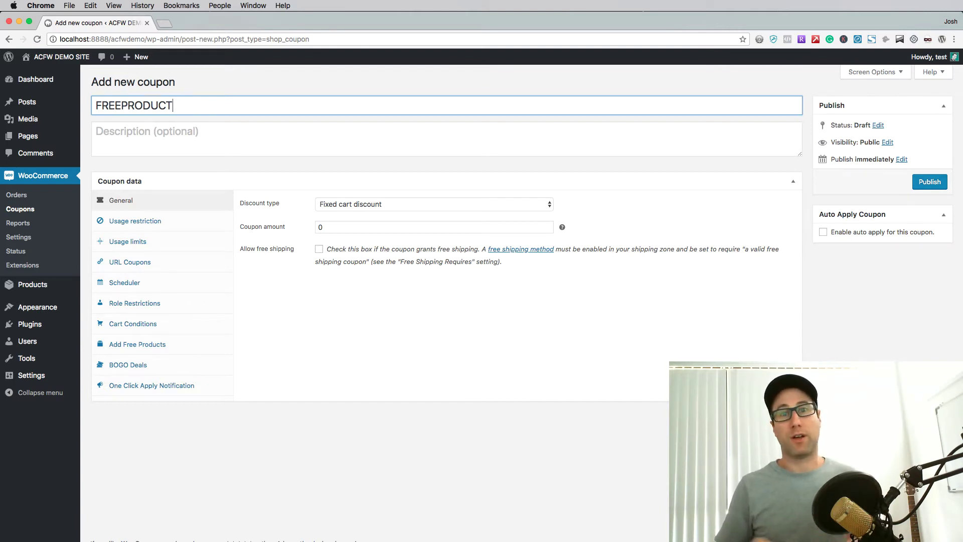
{"action": "left_click", "coordinate": [136, 346]}
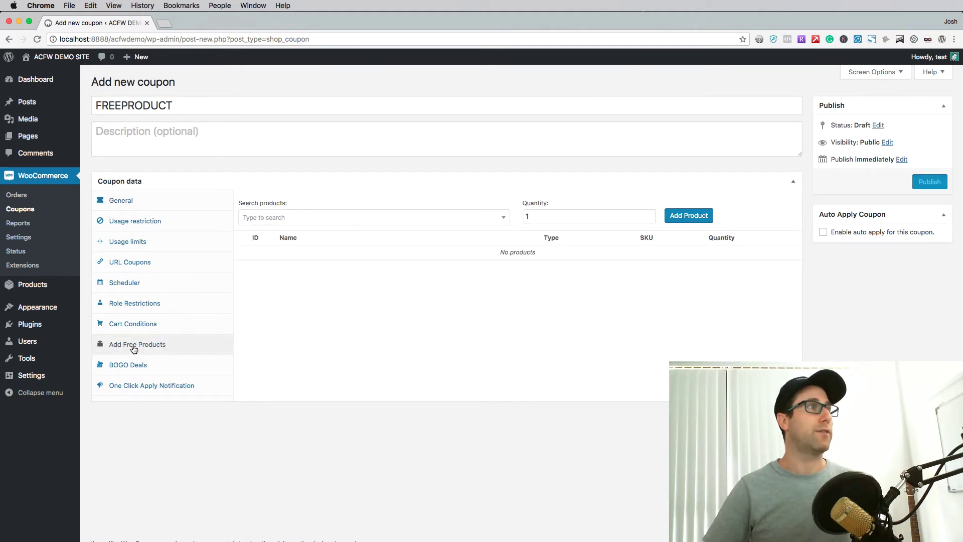
{"action": "left_click", "coordinate": [305, 218]}
{"action": "left_click", "coordinate": [449, 303]}
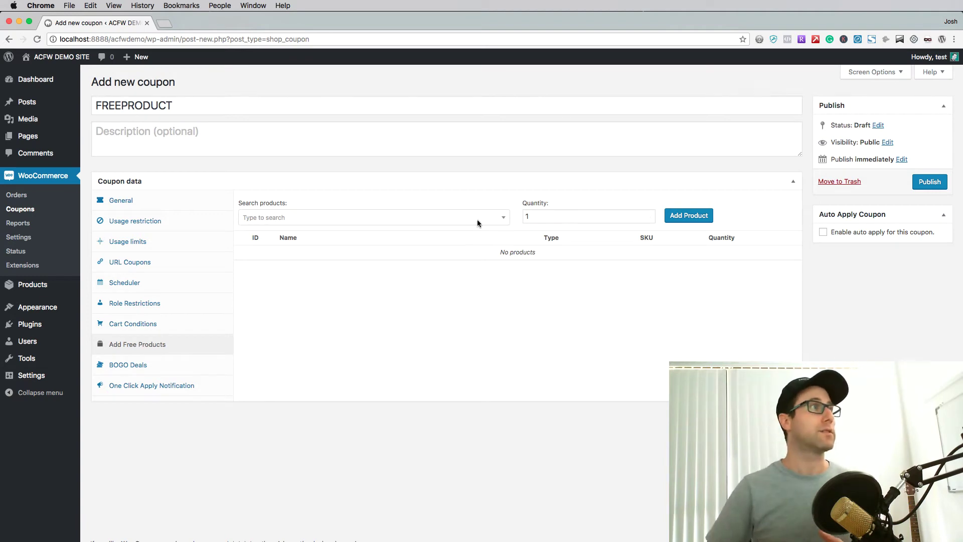
Open the 18-item Products list in a new tab, then go back to the coupon draft.
{"action": "right_click", "coordinate": [57, 284]}
{"action": "left_click", "coordinate": [80, 289]}
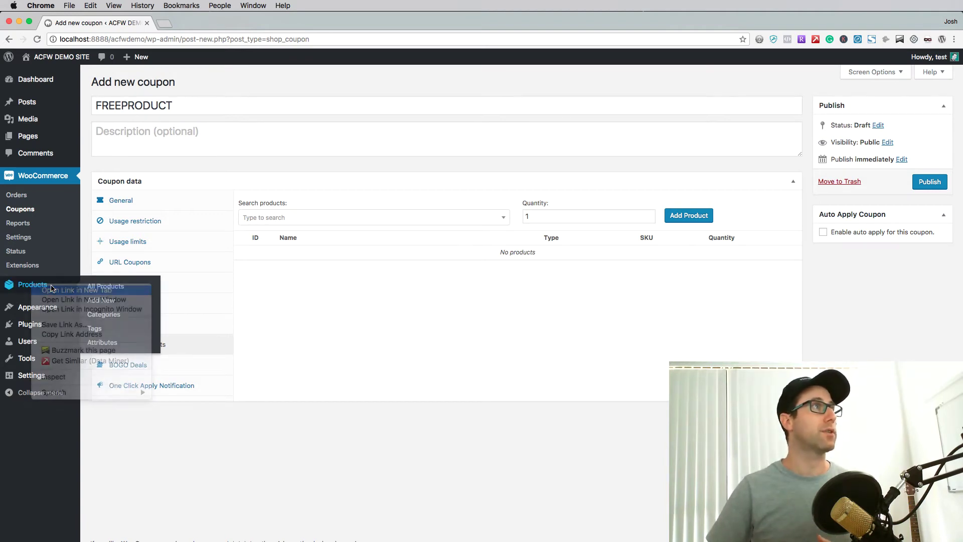
{"action": "left_click", "coordinate": [186, 22]}
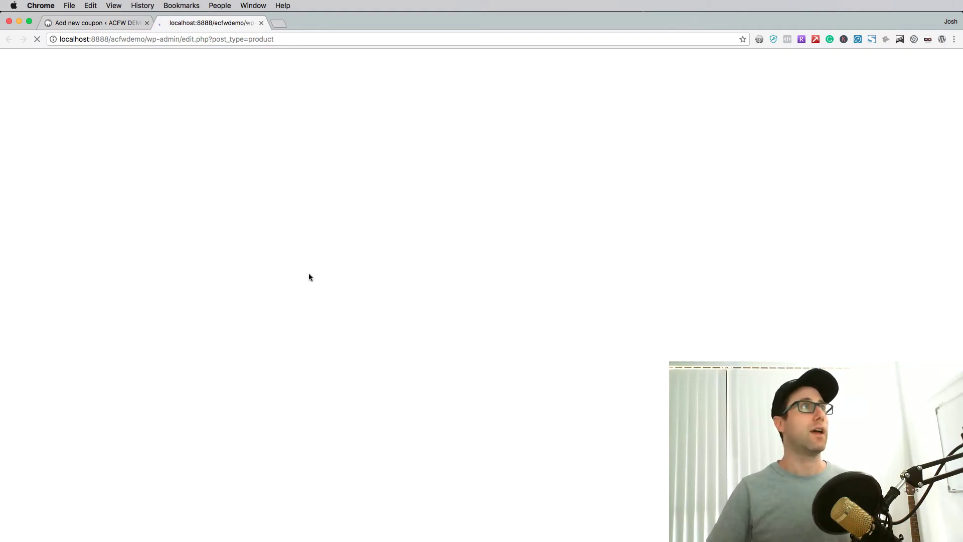
{"action": "scroll", "coordinate": [351, 390], "scroll_direction": "down", "scroll_amount": 5}
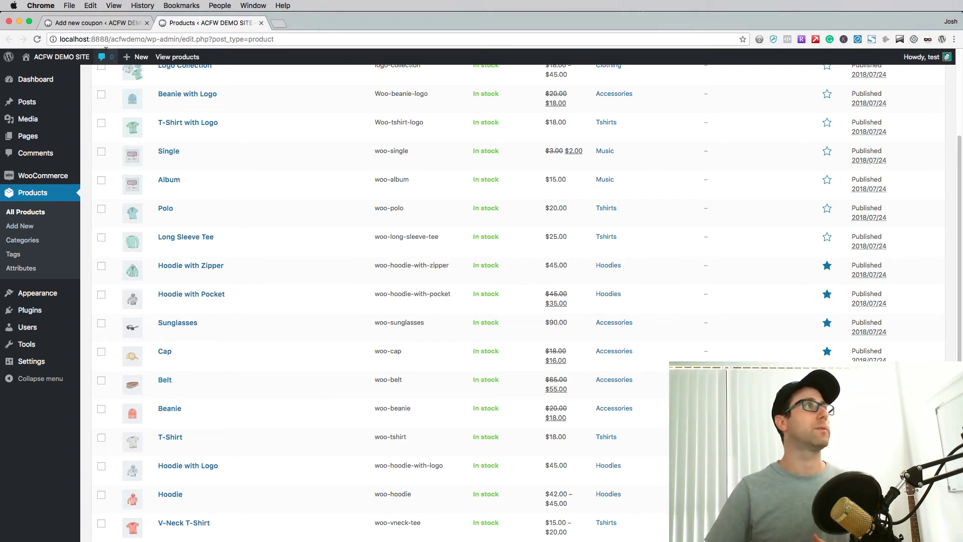
{"action": "left_click", "coordinate": [100, 22]}
{"action": "left_click", "coordinate": [280, 219]}
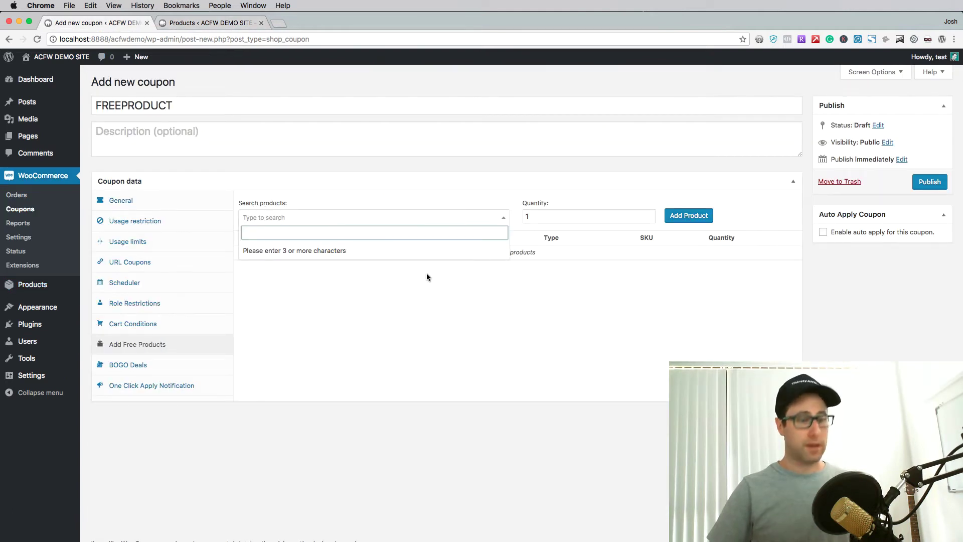
Search 'belt', add Belt (woo-belt) with quantity 1 as the free product, and publish the coupon.
{"action": "type", "text": "belt"}
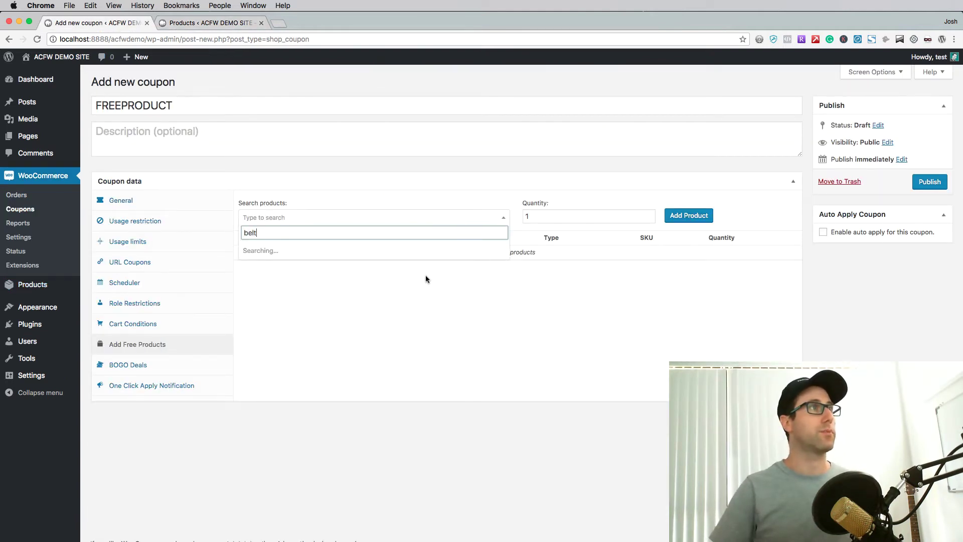
{"action": "left_click", "coordinate": [276, 255]}
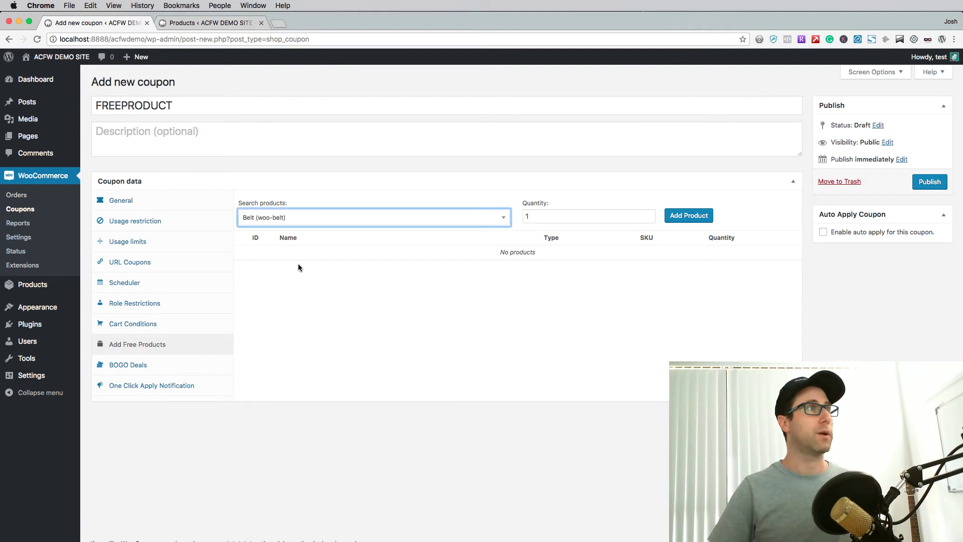
{"action": "left_click", "coordinate": [530, 217]}
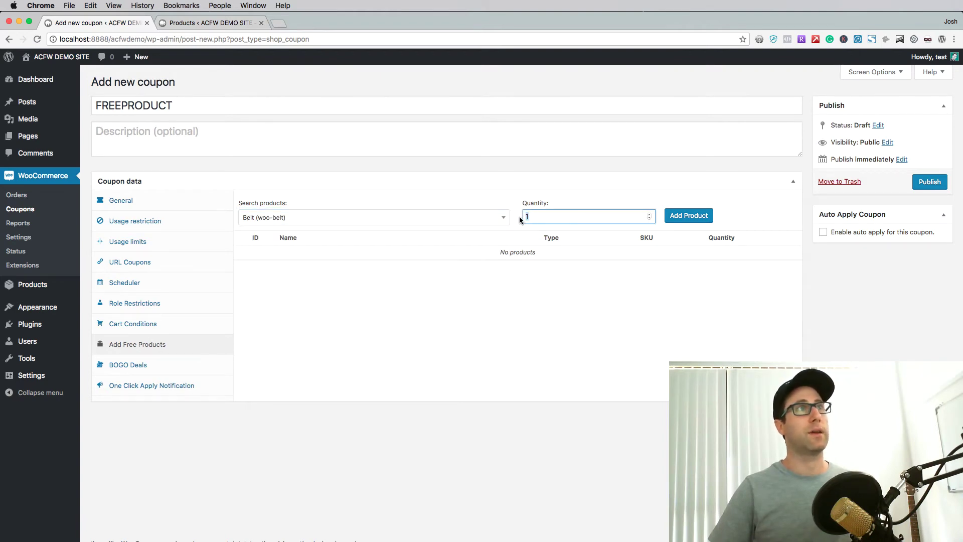
{"action": "left_click", "coordinate": [665, 217]}
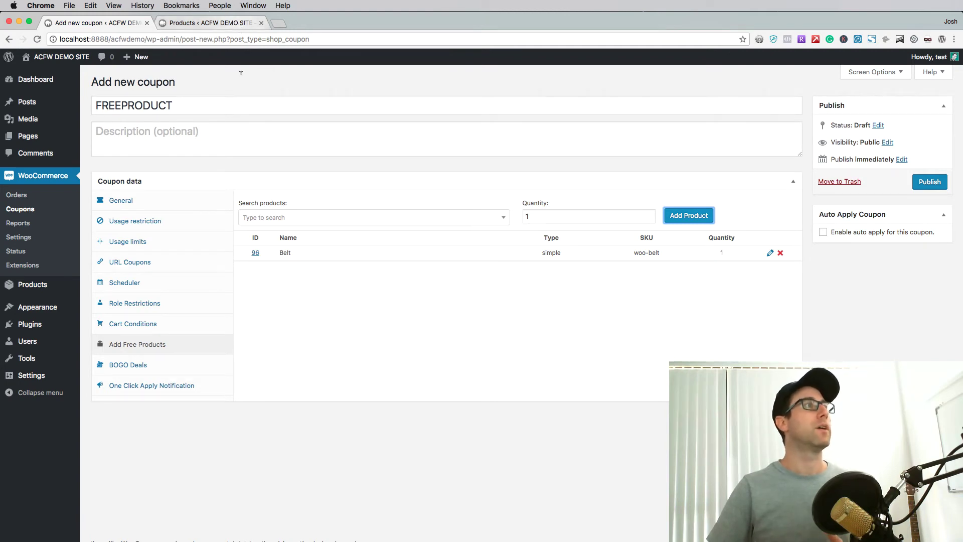
{"action": "left_click", "coordinate": [929, 181]}
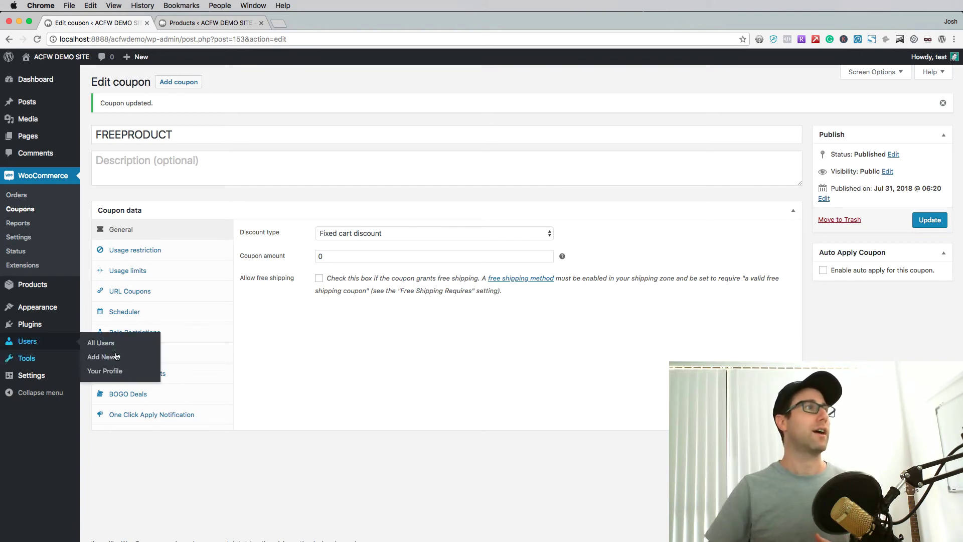
Add an empty condition group under Cart Conditions and list the available condition types.
{"action": "left_click", "coordinate": [170, 357]}
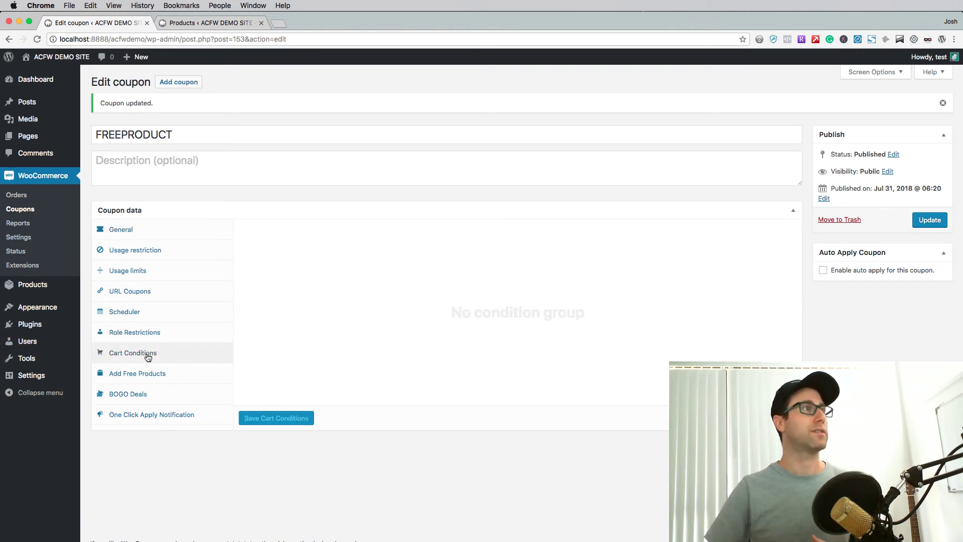
{"action": "left_click", "coordinate": [692, 418]}
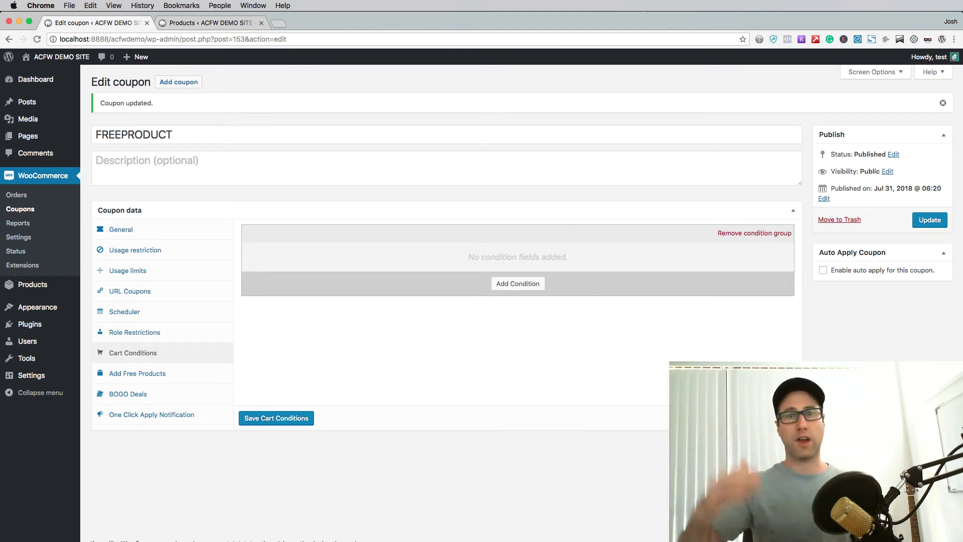
{"action": "left_click", "coordinate": [530, 285]}
{"action": "left_click", "coordinate": [534, 288]}
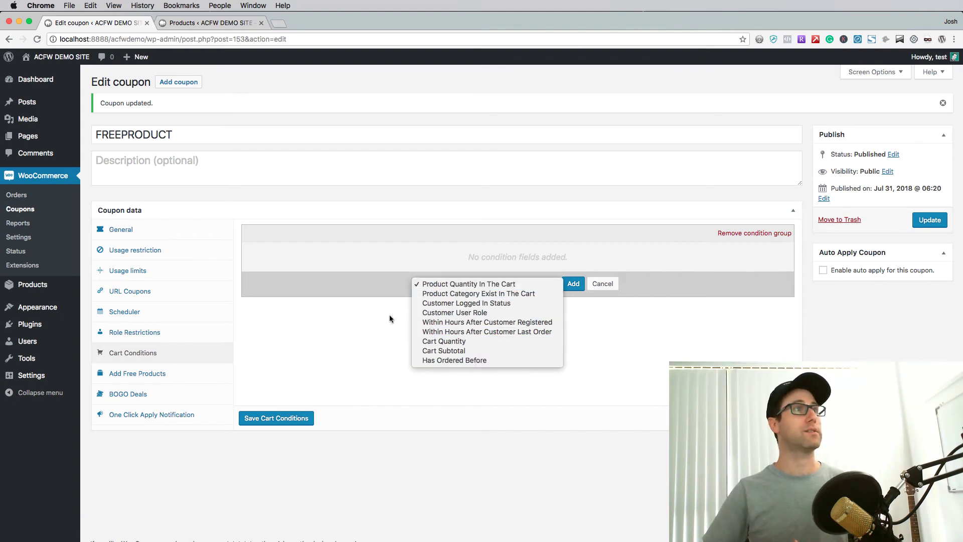
Add a 'Product Category Exist In The Cart' condition and check which products are Hoodies.
{"action": "left_click", "coordinate": [487, 295]}
{"action": "left_click", "coordinate": [574, 284]}
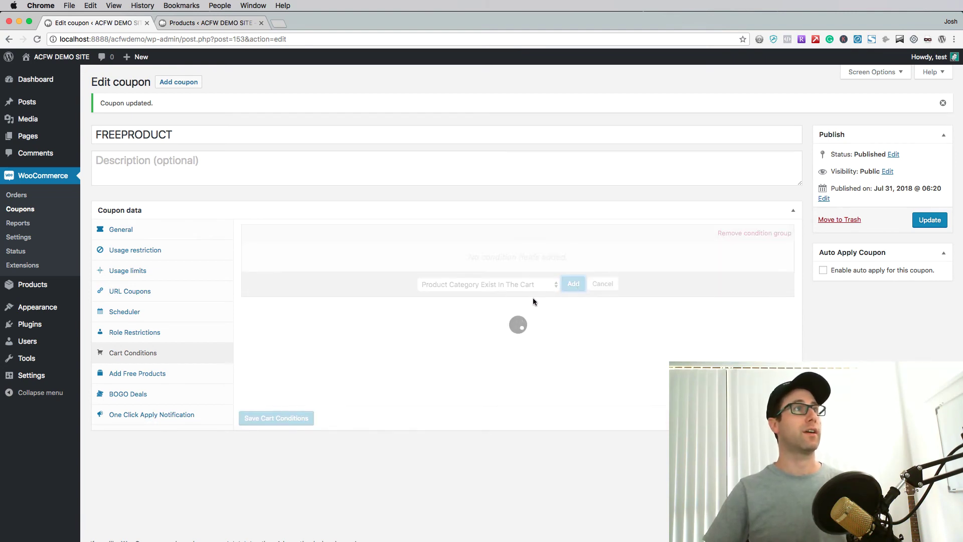
{"action": "left_click", "coordinate": [211, 23]}
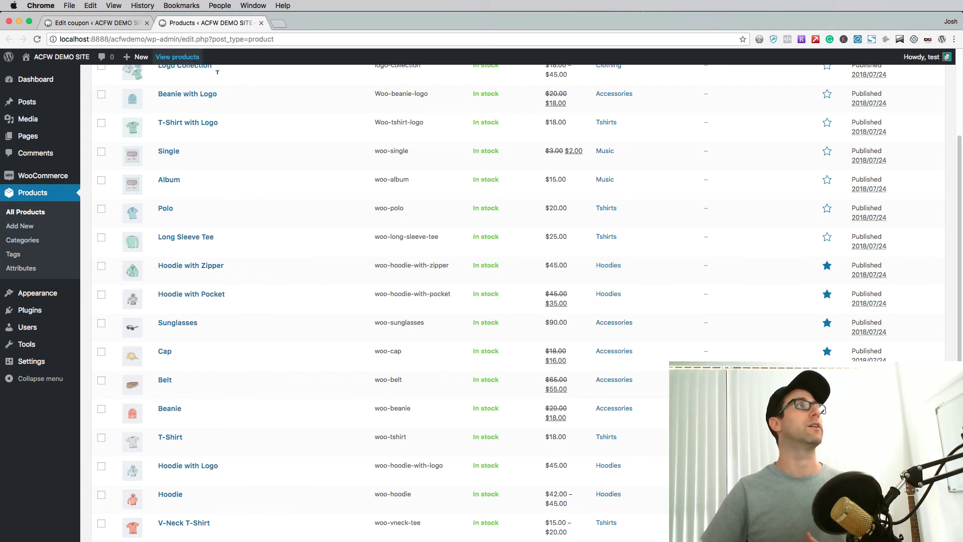
Set the condition's category to Hoodies, save the cart conditions, and open the storefront incognito.
{"action": "key", "text": "super+alt+Left"}
{"action": "left_click", "coordinate": [331, 271]}
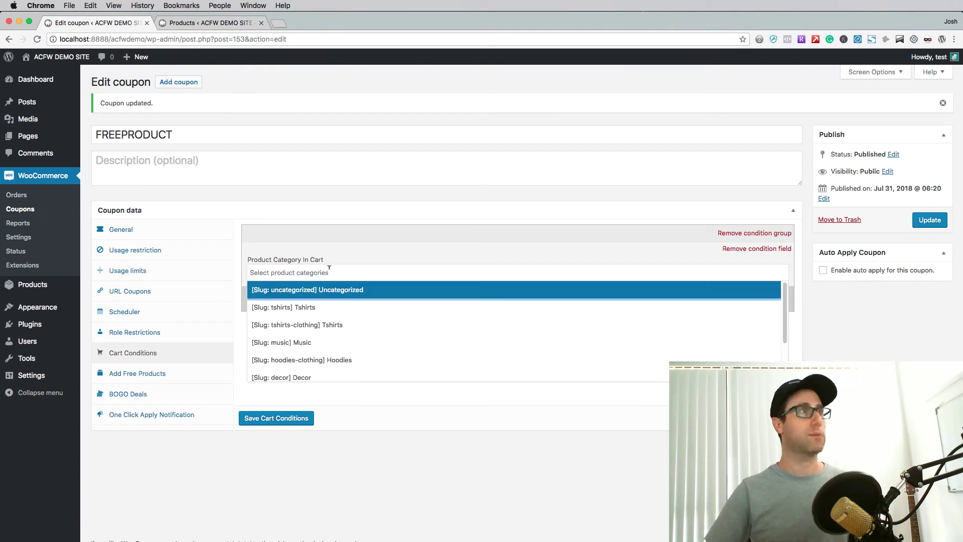
{"action": "type", "text": "hoo"}
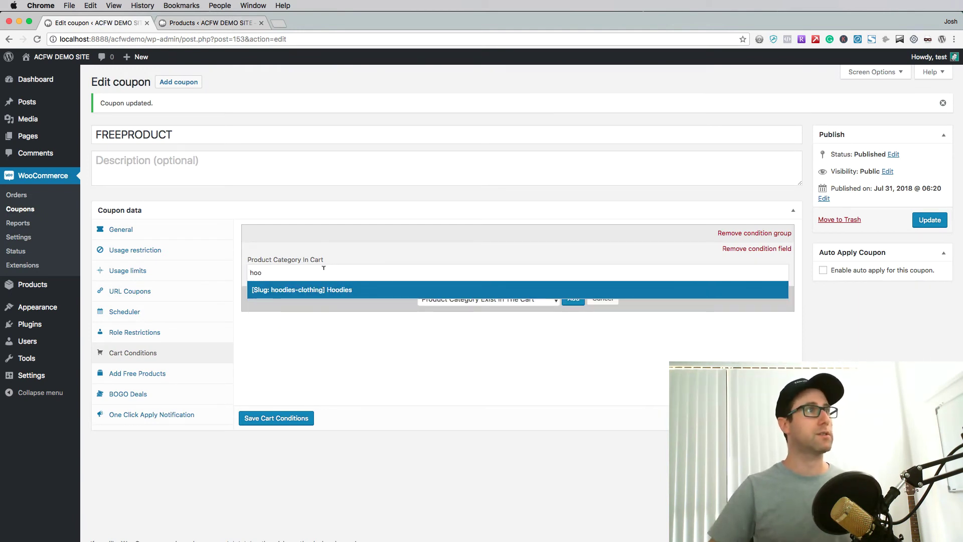
{"action": "left_click", "coordinate": [314, 289]}
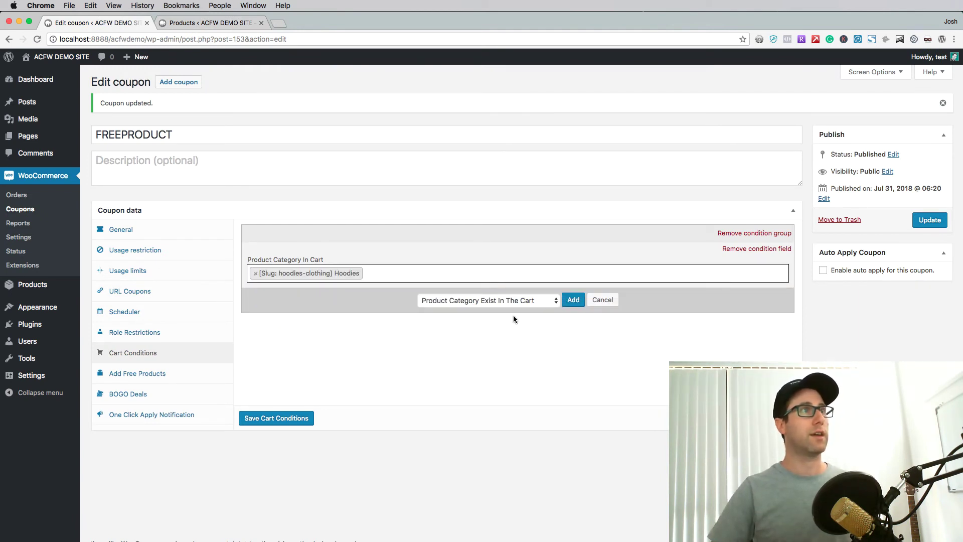
{"action": "left_click", "coordinate": [294, 418]}
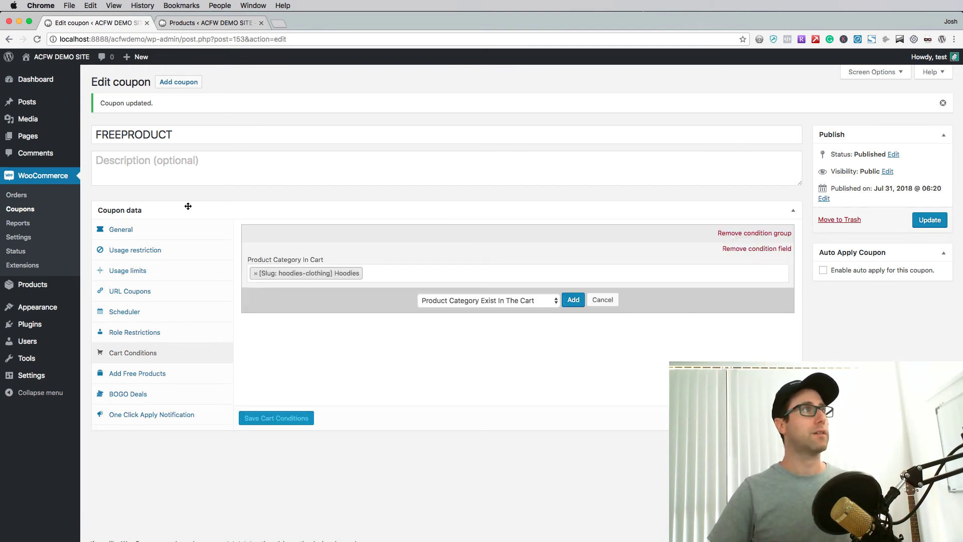
{"action": "right_click", "coordinate": [56, 58]}
{"action": "left_click", "coordinate": [70, 84]}
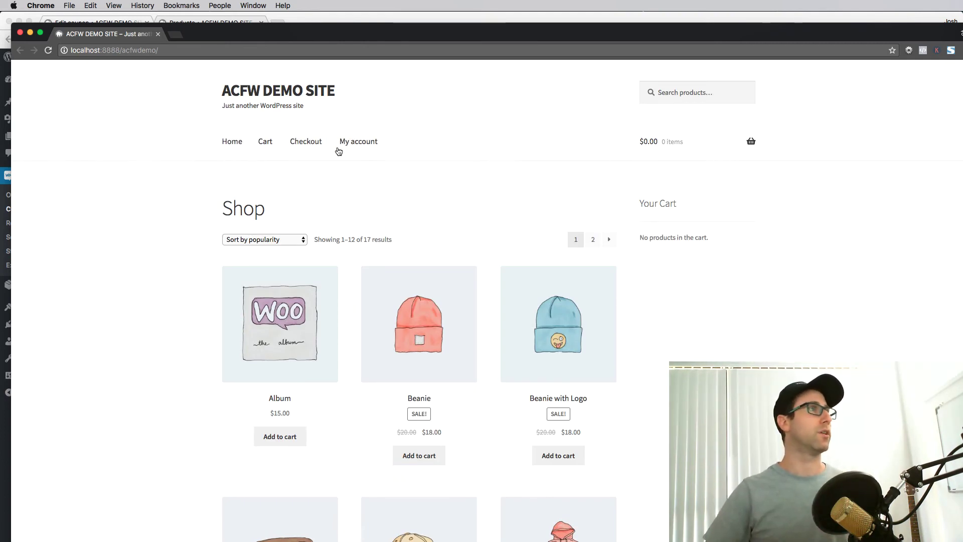
Add Hoodie with Zipper to the cart and view the cart ($45.00 subtotal, $65.00 total).
{"action": "scroll", "coordinate": [225, 160], "scroll_direction": "down", "scroll_amount": 10}
{"action": "scroll", "coordinate": [376, 326], "scroll_direction": "up", "scroll_amount": 9}
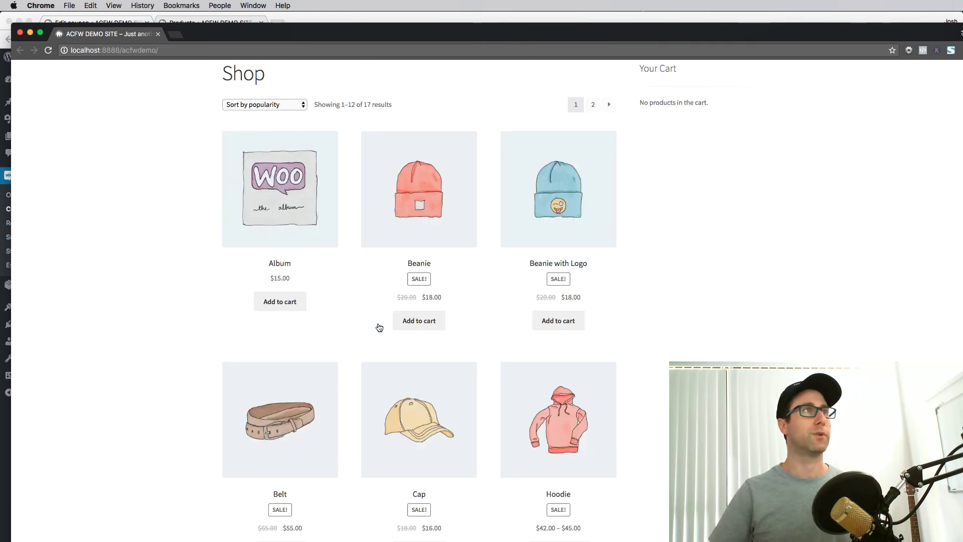
{"action": "scroll", "coordinate": [379, 329], "scroll_direction": "down", "scroll_amount": 3}
{"action": "scroll", "coordinate": [379, 328], "scroll_direction": "down", "scroll_amount": 6}
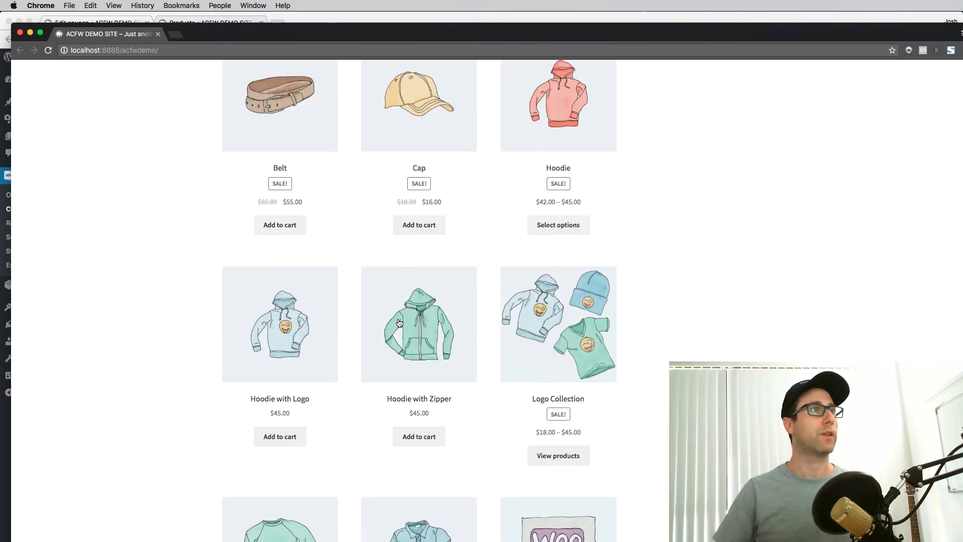
{"action": "scroll", "coordinate": [453, 414], "scroll_direction": "down", "scroll_amount": 2}
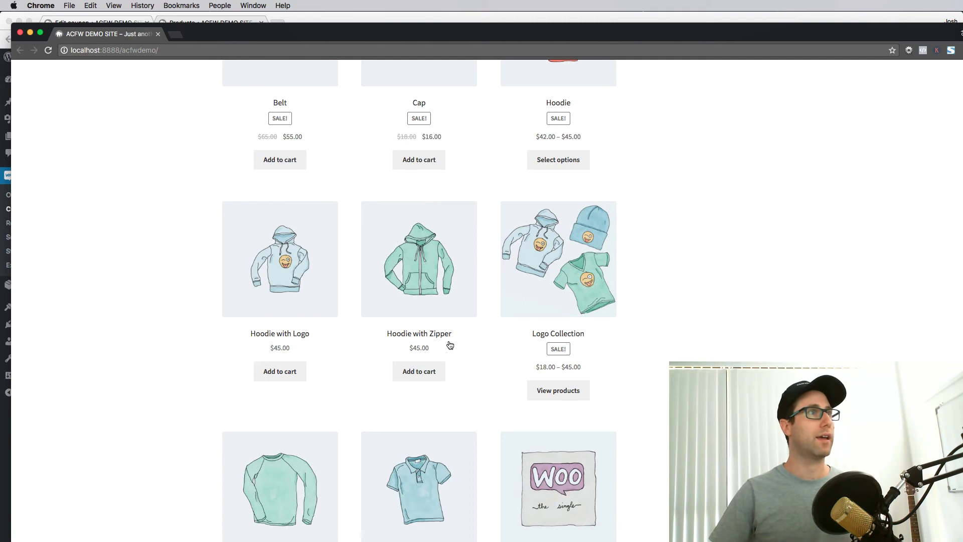
{"action": "left_click", "coordinate": [412, 371]}
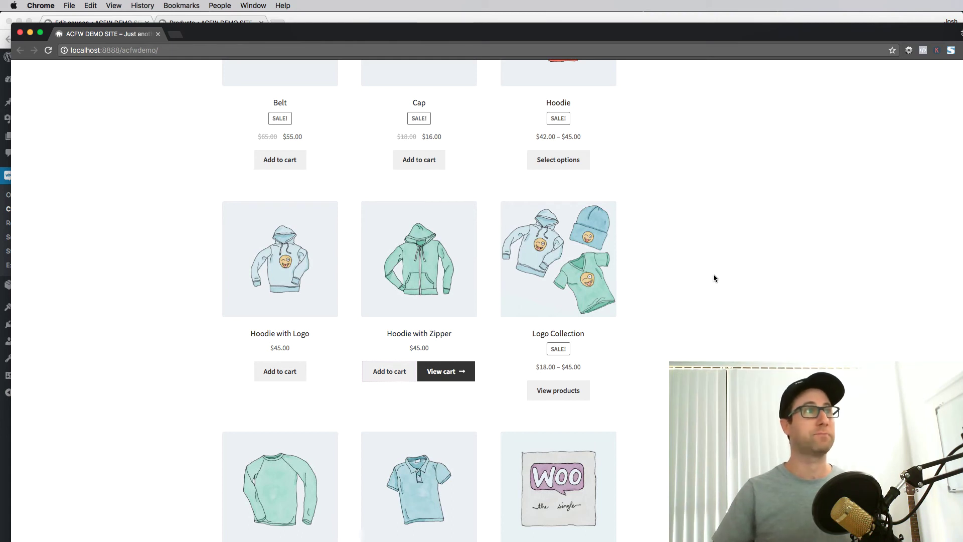
{"action": "left_click", "coordinate": [444, 371]}
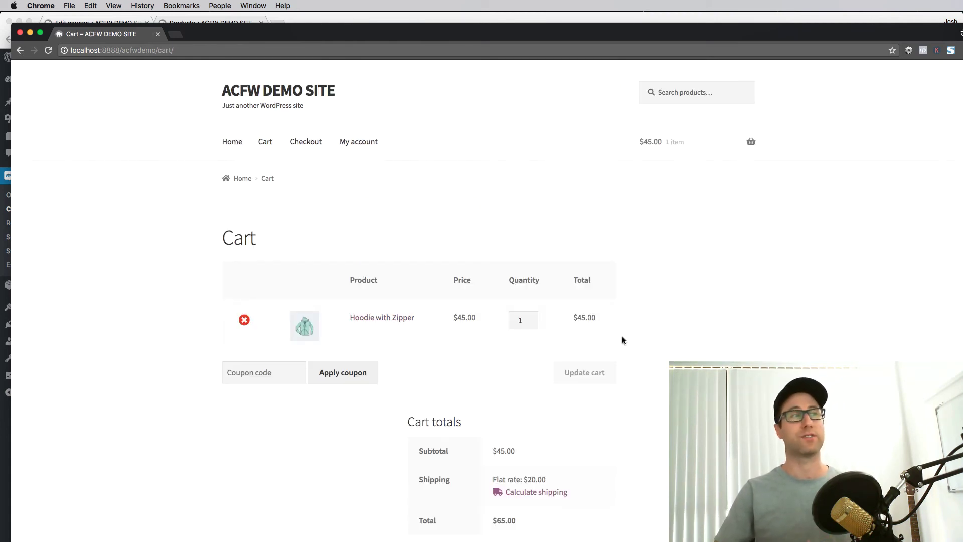
{"action": "scroll", "coordinate": [506, 306], "scroll_direction": "down", "scroll_amount": 2}
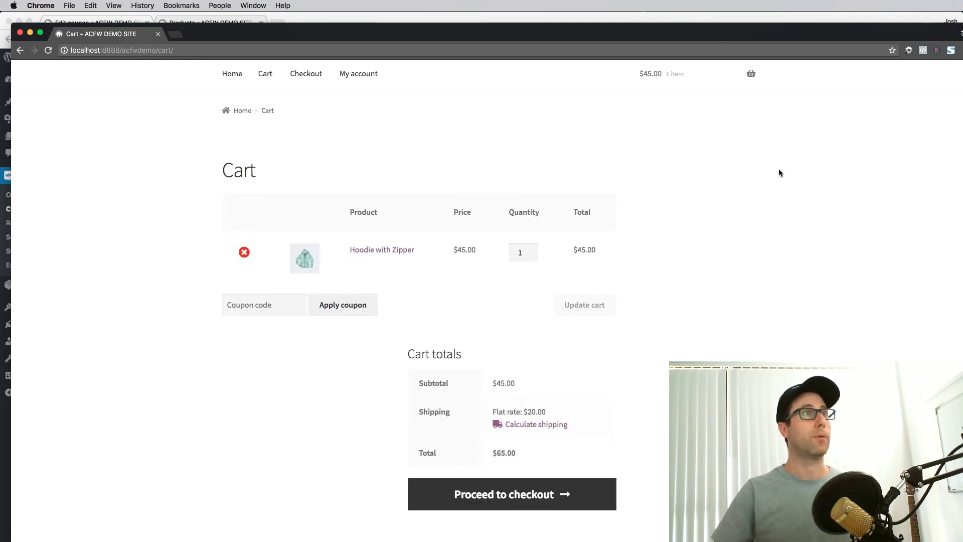
Enter FREEPRODUCT in the cart's coupon field and apply it, adding a $0.00 Belt.
{"action": "left_click", "coordinate": [266, 307]}
{"action": "type", "text": "FREEPRODUCT"}
{"action": "key", "text": "super+grave"}
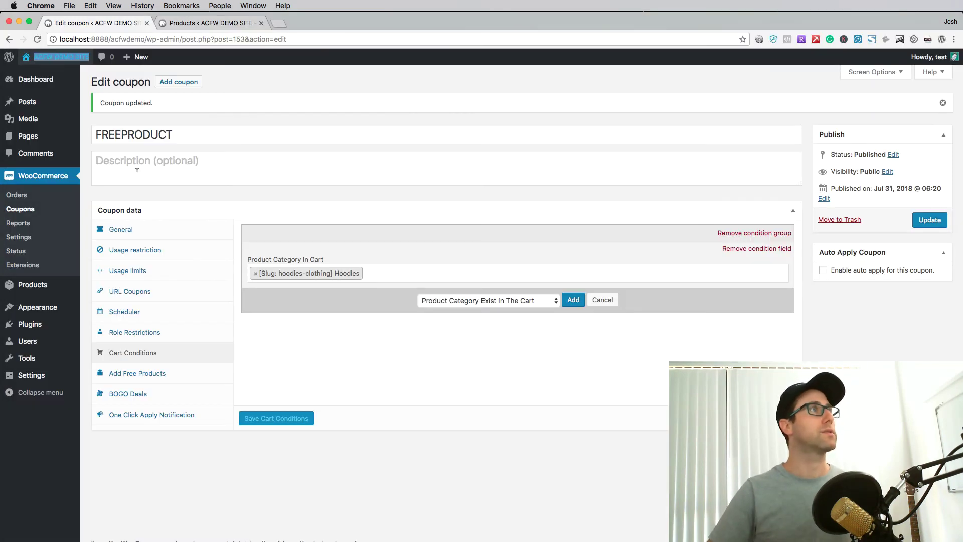
{"action": "key", "text": "super+grave"}
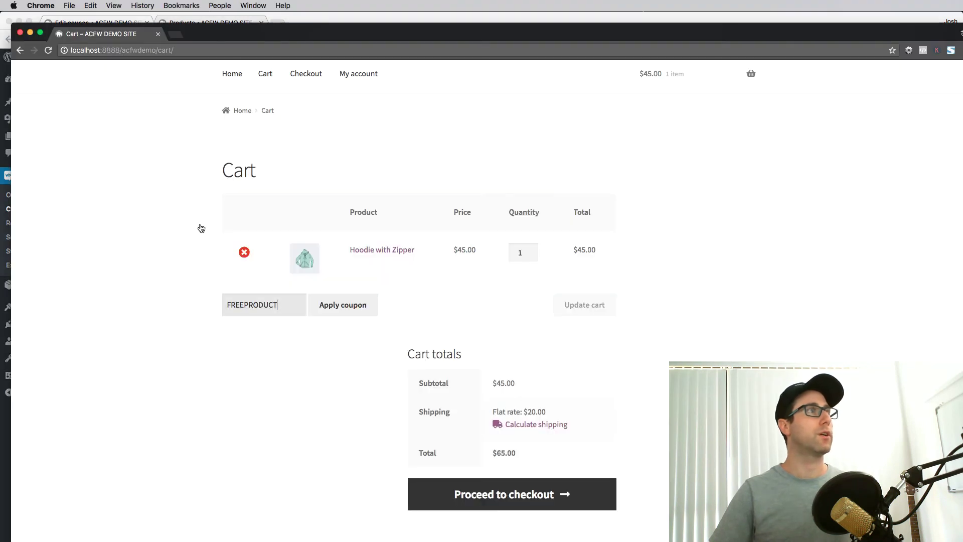
{"action": "left_click", "coordinate": [371, 312]}
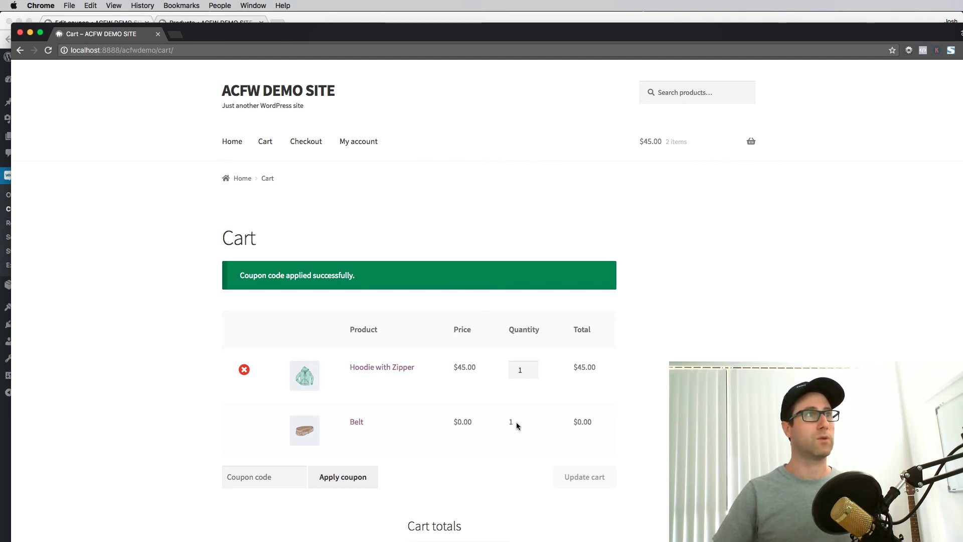
{"action": "left_click", "coordinate": [485, 425]}
{"action": "scroll", "coordinate": [489, 432], "scroll_direction": "down", "scroll_amount": 4}
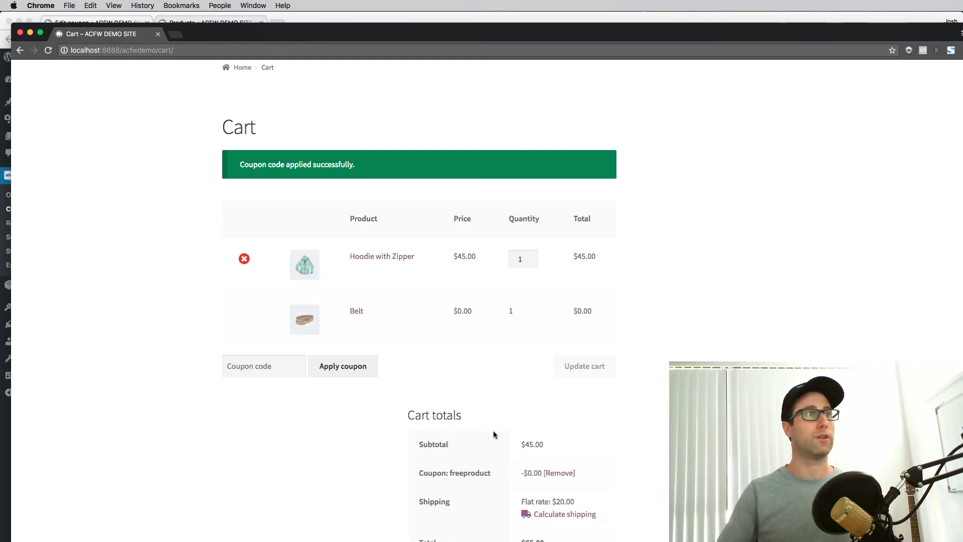
{"action": "scroll", "coordinate": [439, 387], "scroll_direction": "up", "scroll_amount": 4}
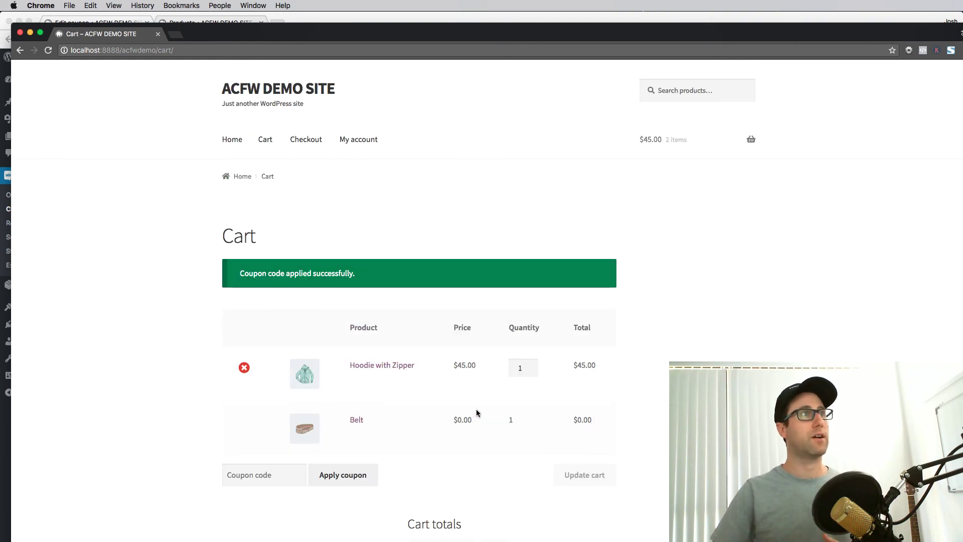